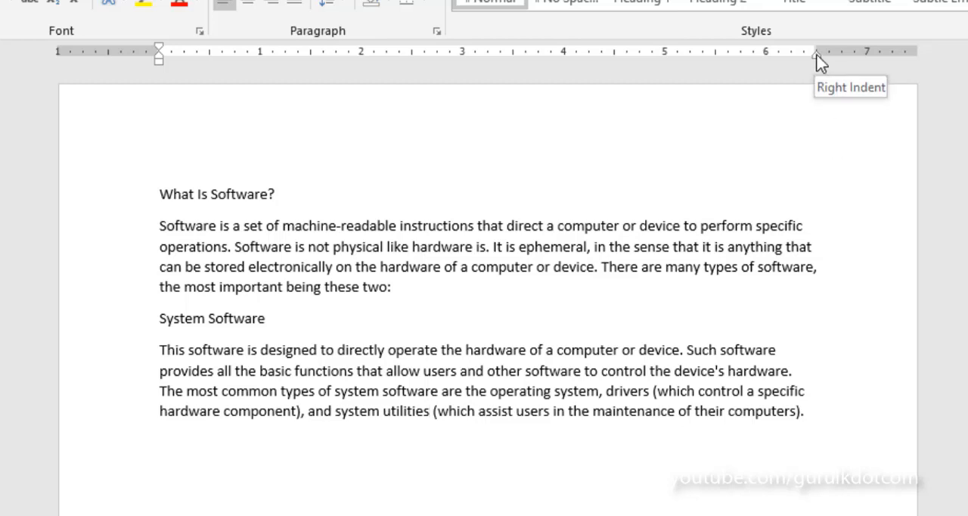
Try moving the right indent of the paragraph under System Software to 5.5 inches, and undo it
{"action": "mouse_move", "coordinate": [817, 57]}
{"action": "left_mouse_down"}
{"action": "mouse_move", "coordinate": [682, 60]}
{"action": "mouse_move", "coordinate": [763, 75]}
{"action": "mouse_move", "coordinate": [715, 80]}
{"action": "left_mouse_up"}
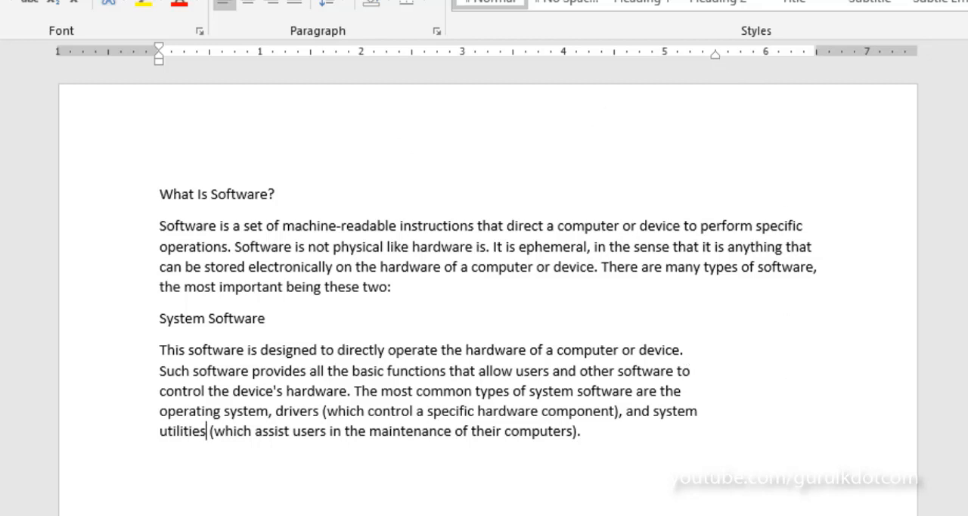
{"action": "key", "text": "ctrl+z"}
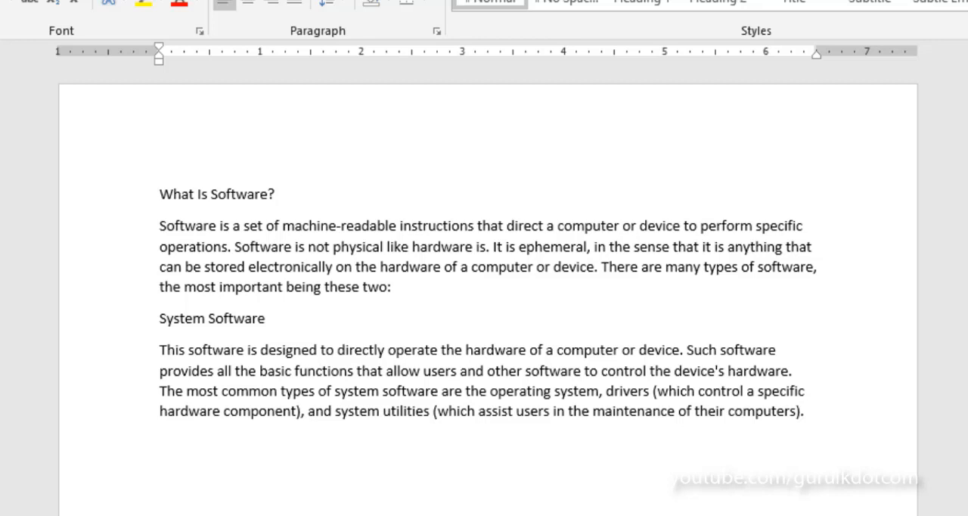
Move the right indent of the whole document's text to the 4-inch mark and clear the selection
{"action": "key", "text": "ctrl+a"}
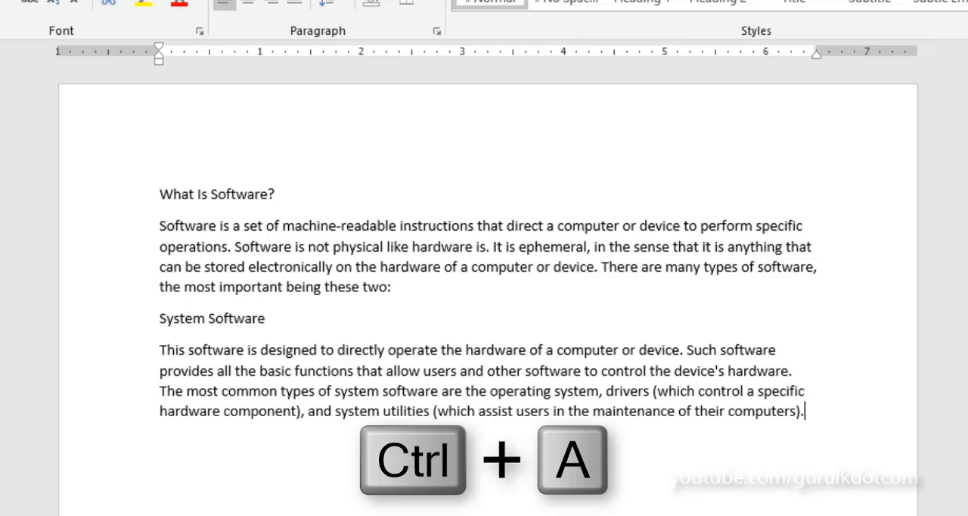
{"action": "key", "text": "ctrl+a"}
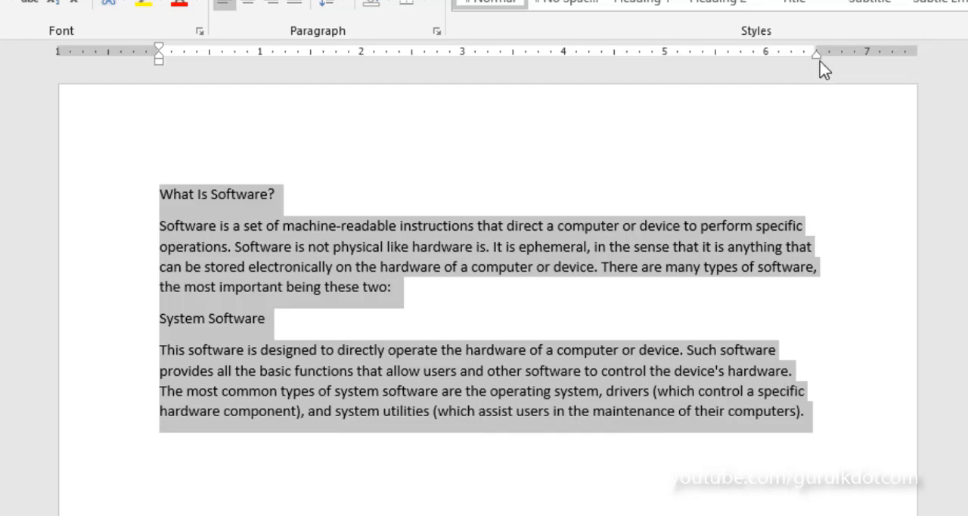
{"action": "mouse_move", "coordinate": [815, 55]}
{"action": "left_mouse_down"}
{"action": "mouse_move", "coordinate": [763, 76]}
{"action": "mouse_move", "coordinate": [544, 97]}
{"action": "mouse_move", "coordinate": [564, 97]}
{"action": "left_mouse_up"}
{"action": "key", "text": "ctrl+a"}
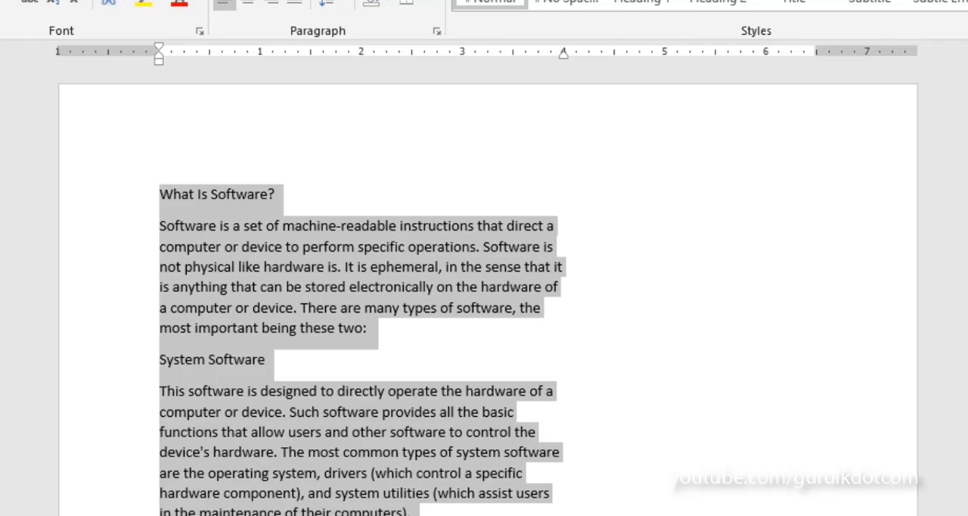
{"action": "left_click", "coordinate": [411, 511]}
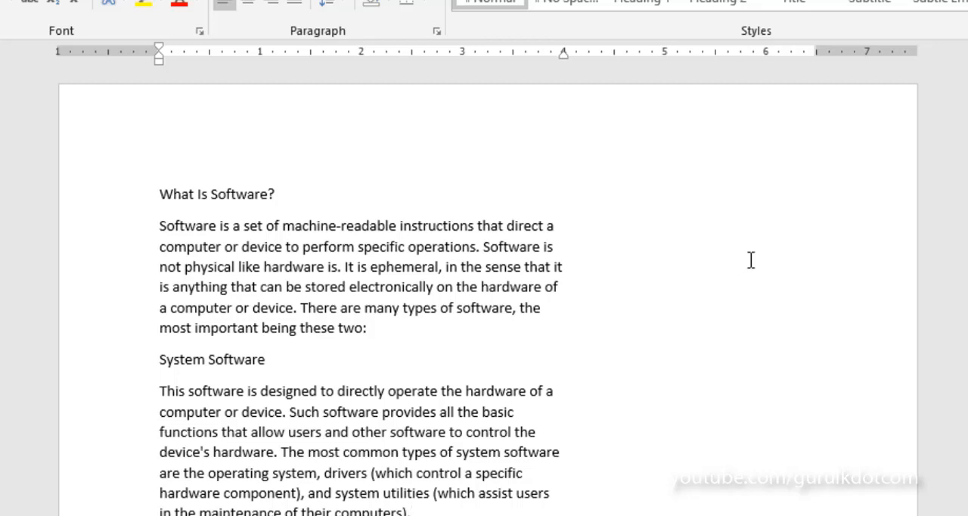
{"action": "left_click", "coordinate": [565, 234]}
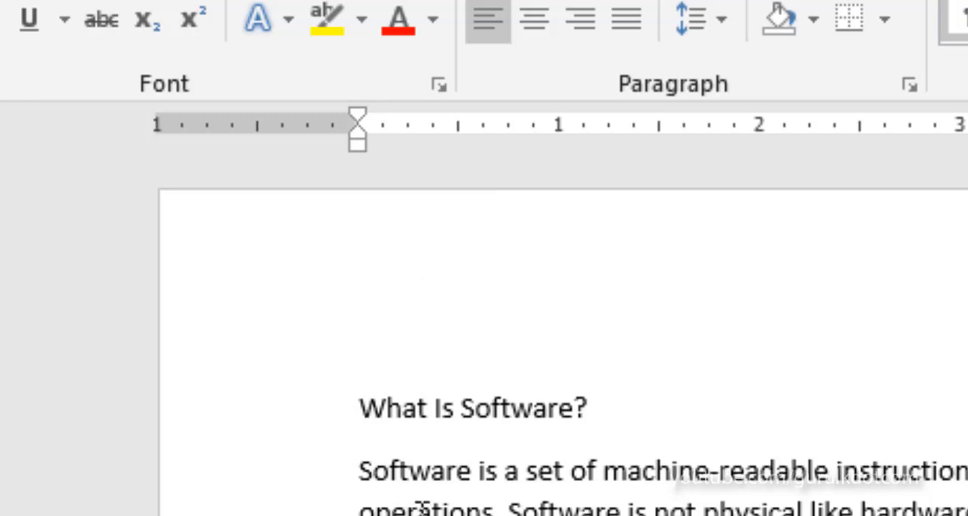
Try a 1-inch first-line indent on the paragraph under "What Is Software?" and return it to the margin
{"action": "left_click", "coordinate": [399, 471]}
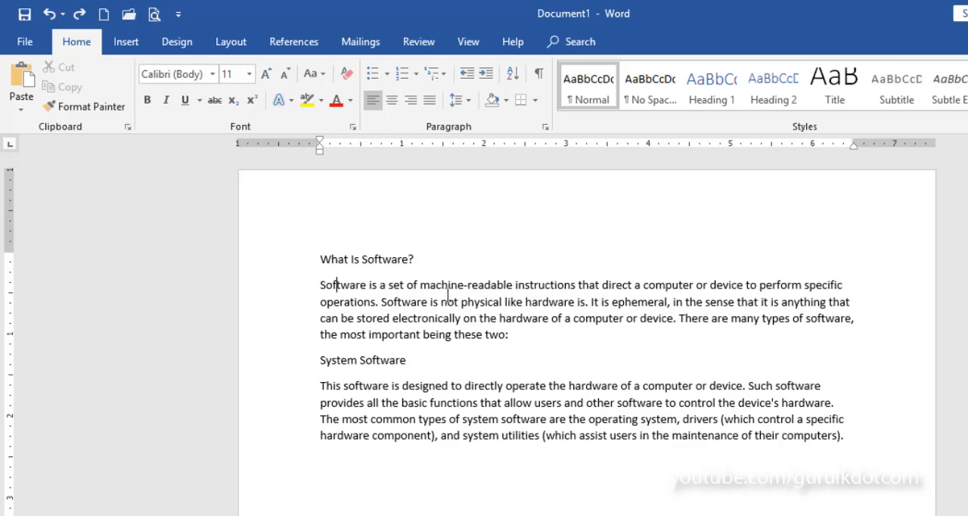
{"action": "left_click", "coordinate": [435, 303]}
{"action": "left_click_drag", "start_coordinate": [320, 144], "coordinate": [404, 148]}
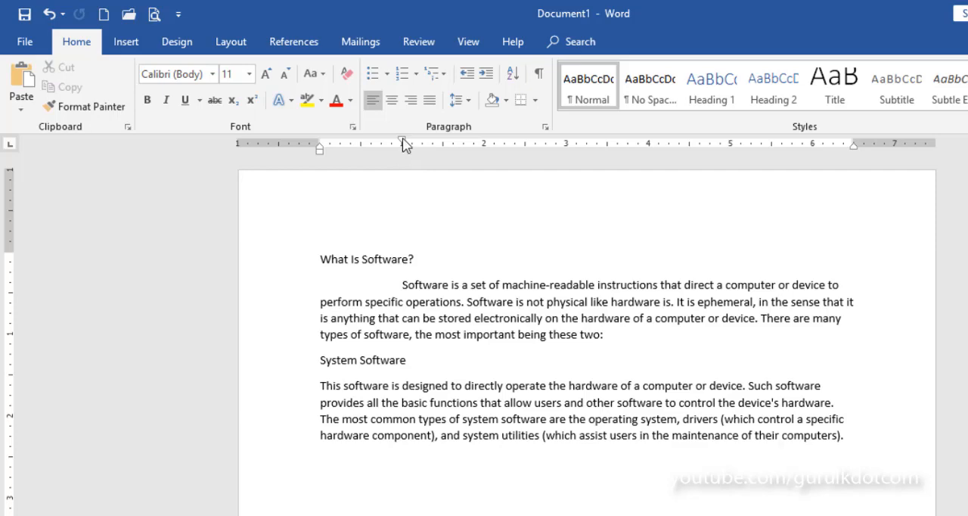
{"action": "left_click_drag", "start_coordinate": [403, 142], "coordinate": [323, 148]}
{"action": "key", "text": "ctrl+z"}
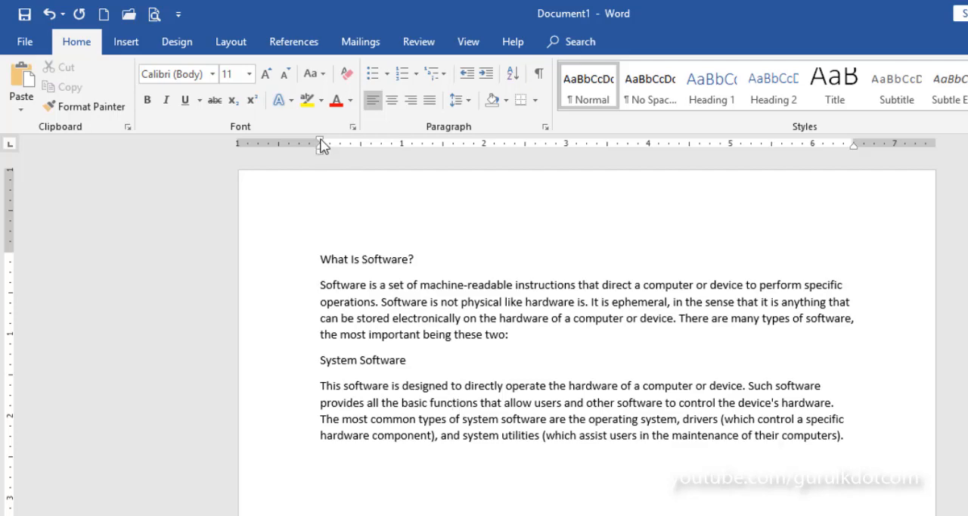
Try a 1-inch first-line indent on both body paragraphs, and undo both indents
{"action": "left_click_drag", "start_coordinate": [320, 141], "coordinate": [402, 144]}
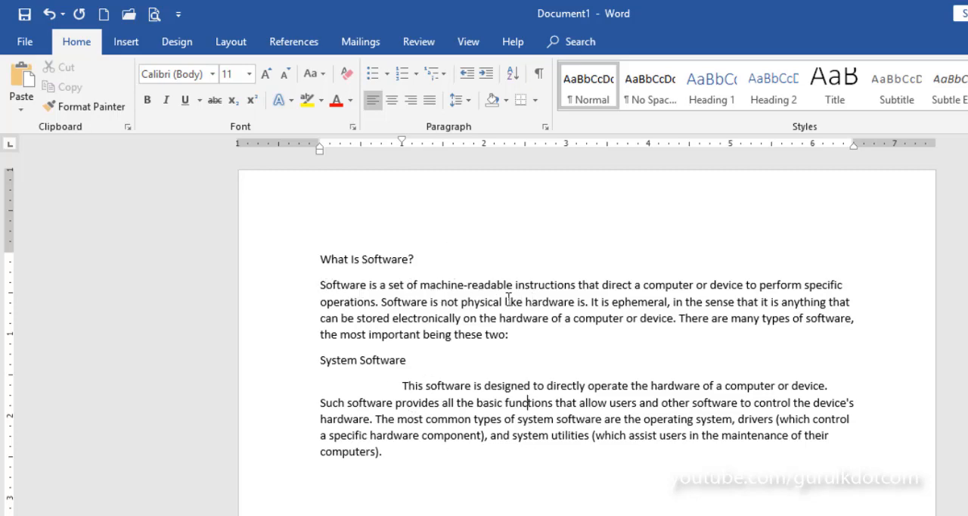
{"action": "left_click", "coordinate": [471, 285]}
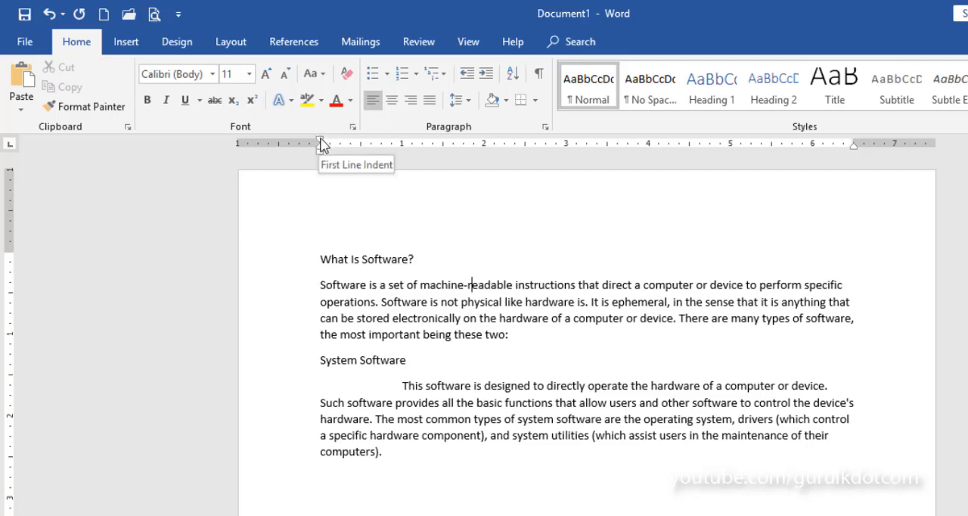
{"action": "left_click_drag", "start_coordinate": [321, 144], "coordinate": [405, 147]}
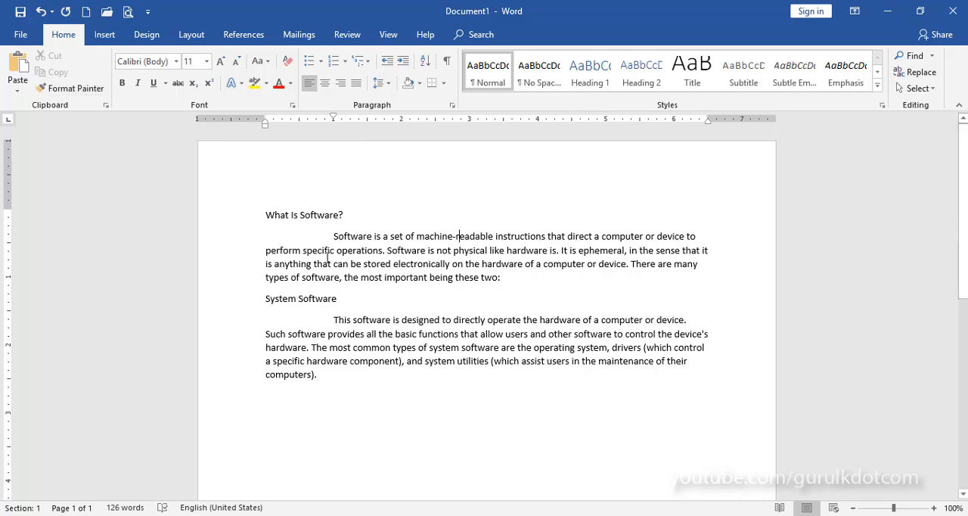
{"action": "left_click", "coordinate": [41, 11]}
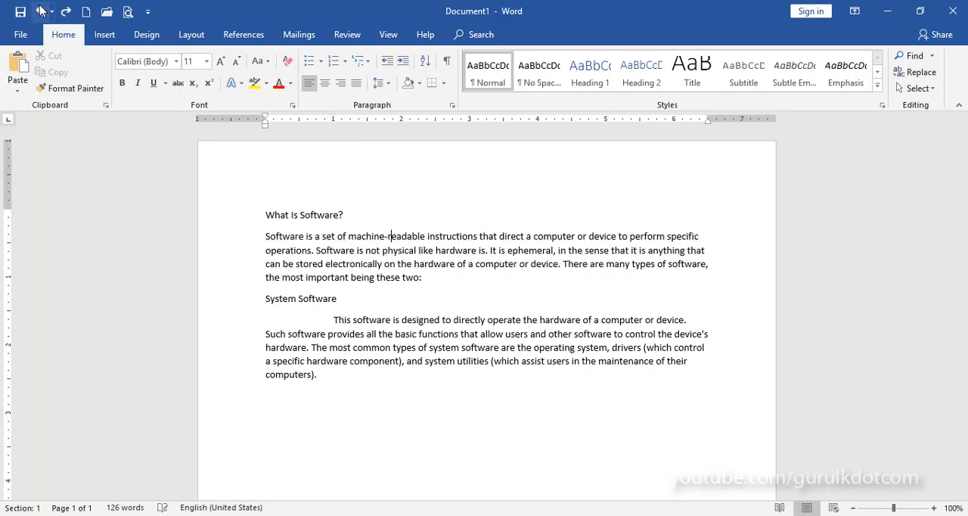
{"action": "left_click", "coordinate": [41, 10]}
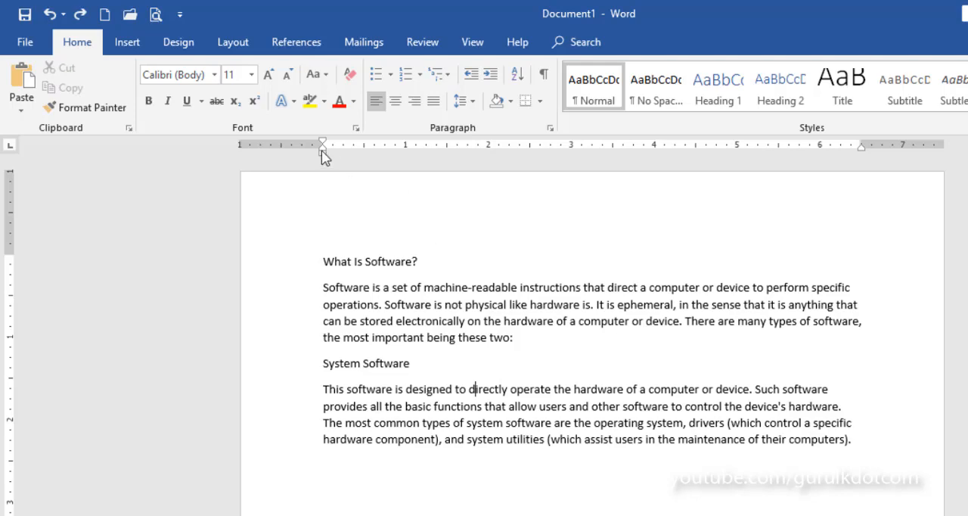
Try a 1-inch left indent on the paragraph under "What Is Software?" and undo it
{"action": "left_click", "coordinate": [336, 290]}
{"action": "mouse_move", "coordinate": [323, 158]}
{"action": "left_mouse_down"}
{"action": "mouse_move", "coordinate": [431, 160]}
{"action": "mouse_move", "coordinate": [408, 168]}
{"action": "left_mouse_up"}
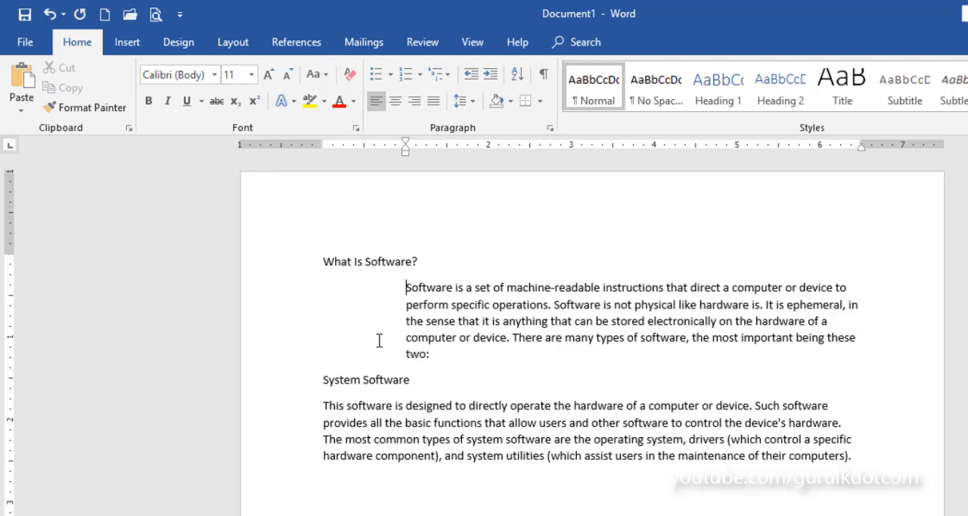
{"action": "left_click", "coordinate": [50, 14]}
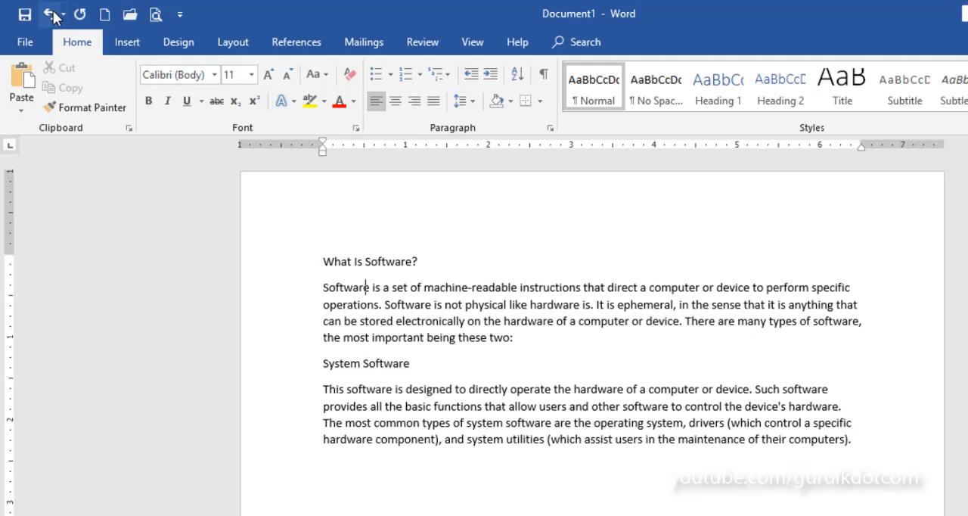
{"action": "left_click", "coordinate": [52, 14]}
Select all the headings and paragraphs and set their left indent to 2 inches
{"action": "left_click_drag", "start_coordinate": [335, 272], "coordinate": [854, 442]}
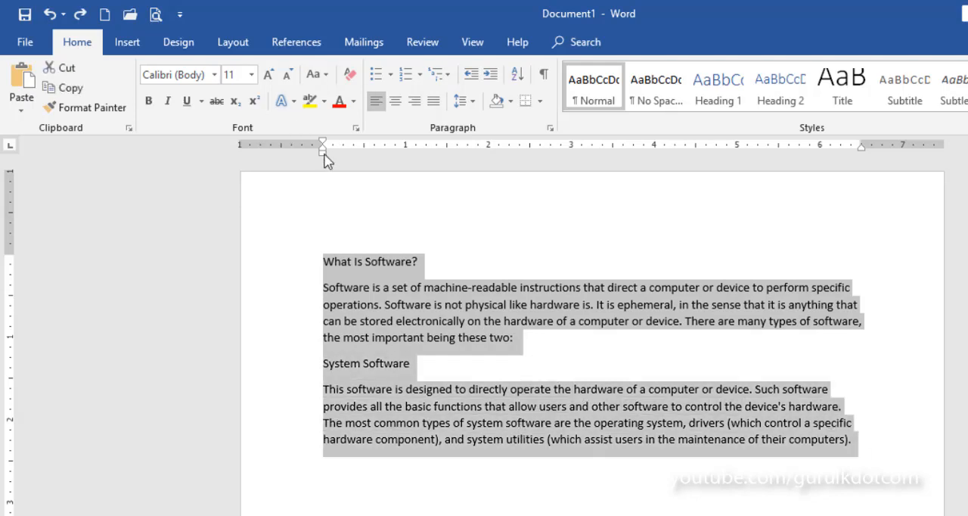
{"action": "left_click_drag", "start_coordinate": [323, 158], "coordinate": [489, 179]}
{"action": "left_click", "coordinate": [837, 490]}
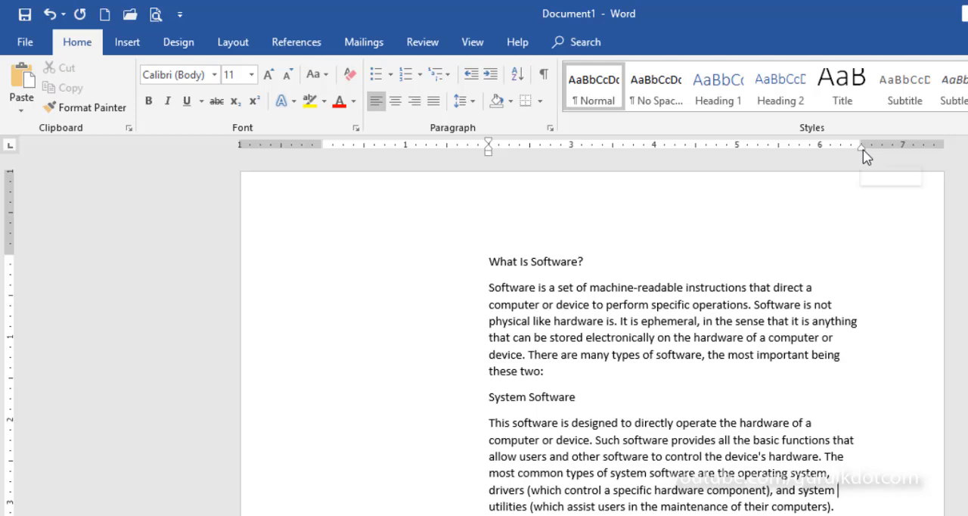
Select the whole text and move its right indent to the 6-inch mark
{"action": "mouse_move", "coordinate": [862, 149]}
{"action": "left_mouse_down"}
{"action": "mouse_move", "coordinate": [774, 167]}
{"action": "mouse_move", "coordinate": [881, 168]}
{"action": "mouse_move", "coordinate": [863, 169]}
{"action": "left_mouse_up"}
{"action": "left_click_drag", "start_coordinate": [849, 512], "coordinate": [488, 261]}
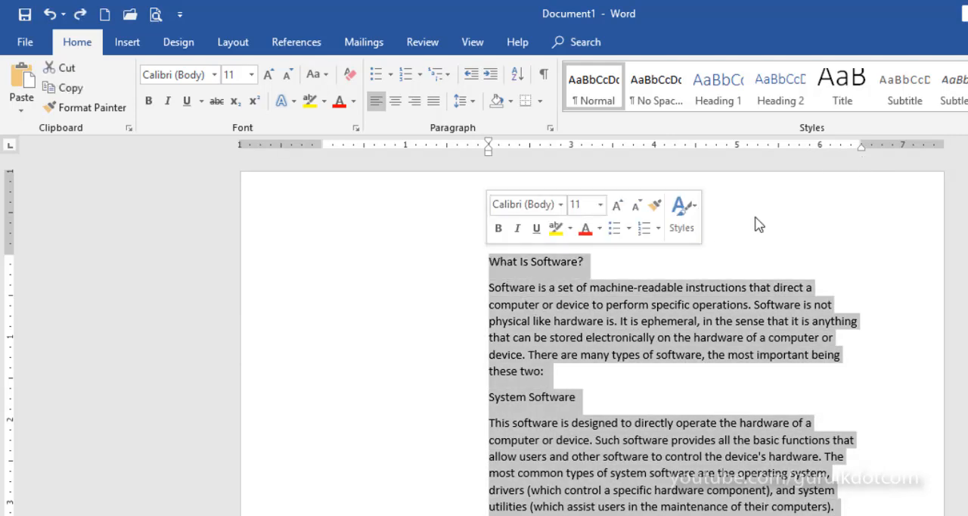
{"action": "left_click_drag", "start_coordinate": [861, 148], "coordinate": [821, 155]}
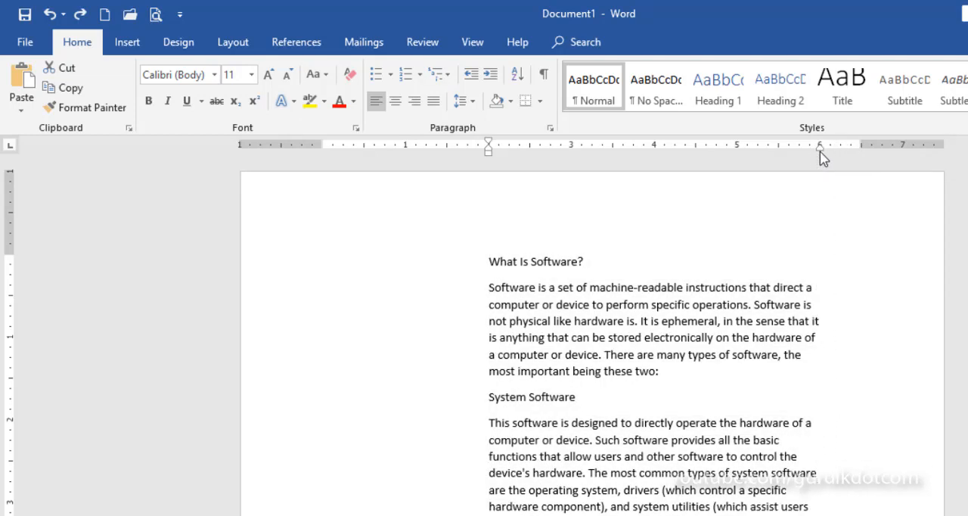
{"action": "left_click", "coordinate": [866, 423]}
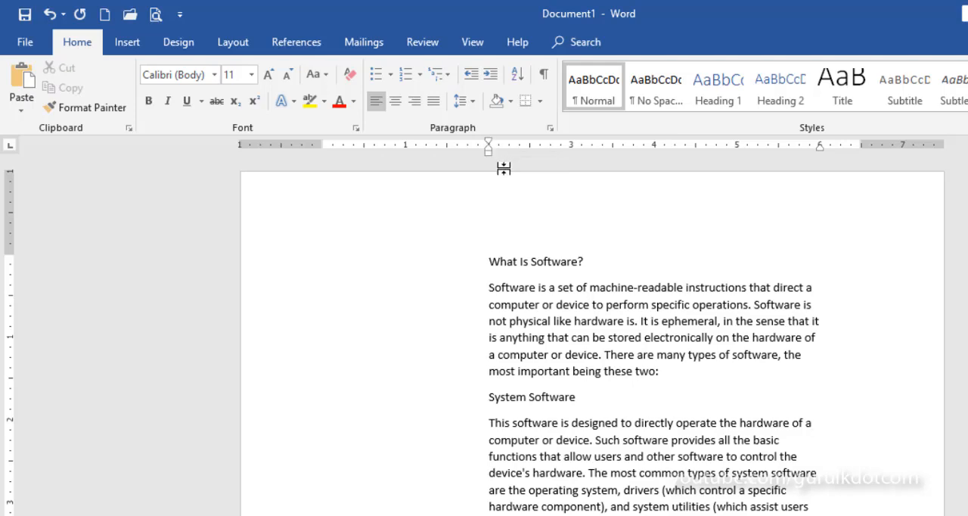
Select the whole text and move its left indent, including the first lines, to the 1-inch mark
{"action": "left_click", "coordinate": [488, 147]}
{"action": "key", "text": "ctrl+a"}
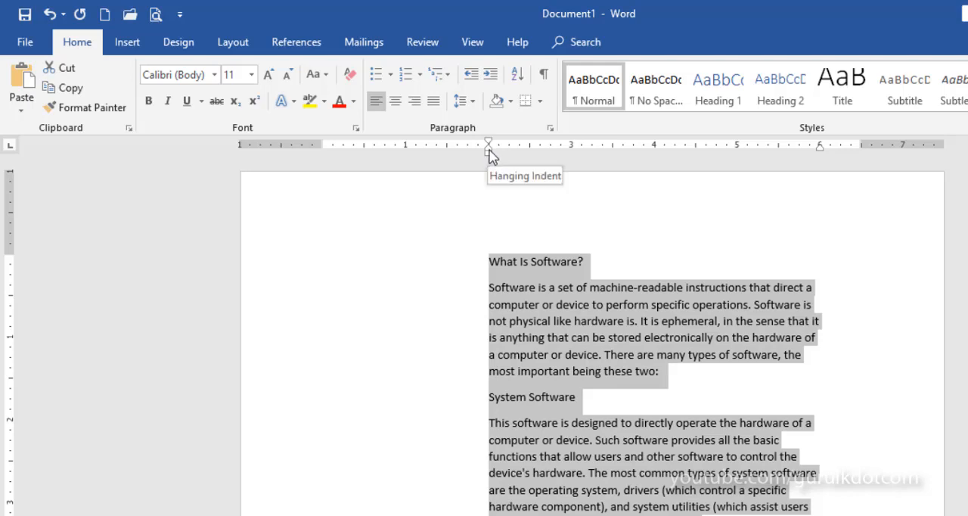
{"action": "mouse_move", "coordinate": [489, 157]}
{"action": "left_mouse_down"}
{"action": "mouse_move", "coordinate": [372, 165]}
{"action": "mouse_move", "coordinate": [406, 155]}
{"action": "left_mouse_up"}
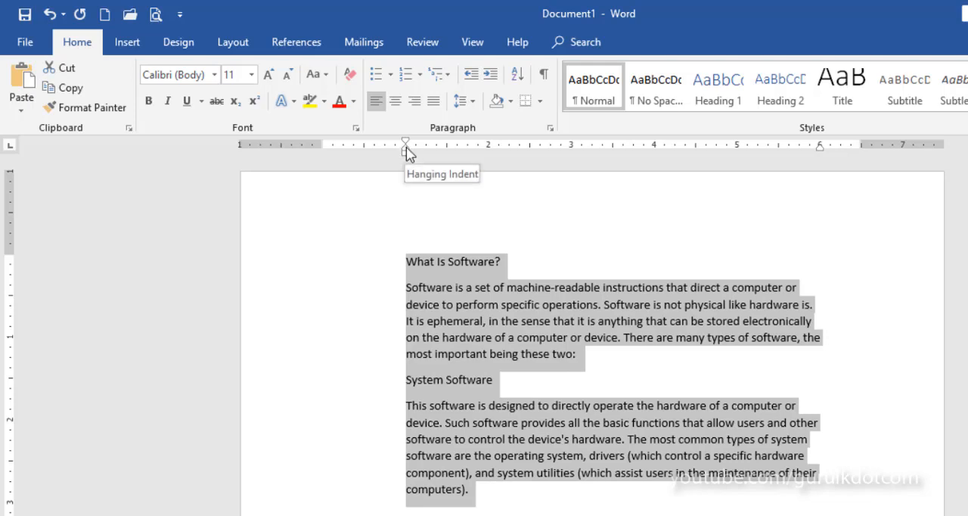
Pull the hanging indent of all text back to the left margin, and readjust it to about 1.3 inches, keeping the first lines at 1 inch
{"action": "left_click_drag", "start_coordinate": [407, 154], "coordinate": [324, 155]}
{"action": "key", "text": "ctrl+a"}
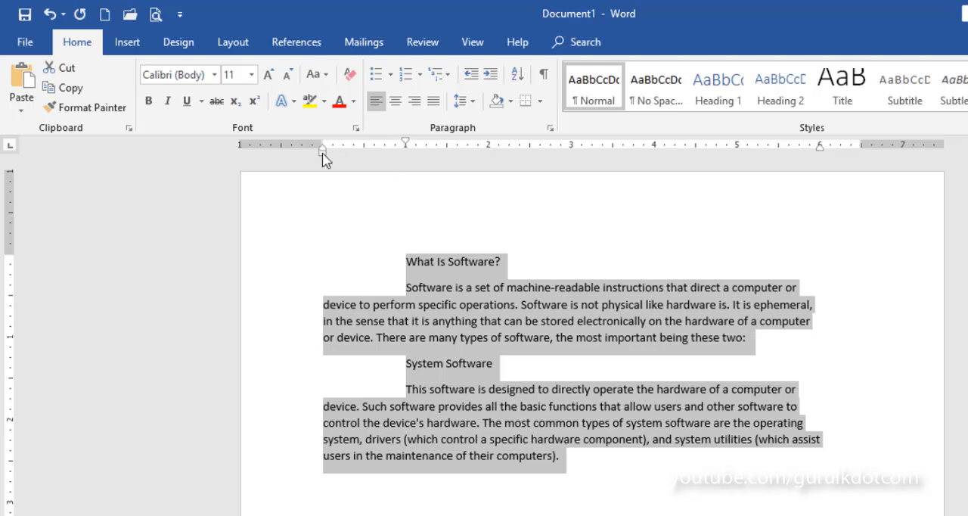
{"action": "left_click_drag", "start_coordinate": [323, 157], "coordinate": [470, 149]}
{"action": "key", "text": "ctrl+a"}
{"action": "mouse_move", "coordinate": [466, 149]}
{"action": "left_mouse_down"}
{"action": "mouse_move", "coordinate": [413, 149]}
{"action": "mouse_move", "coordinate": [445, 149]}
{"action": "mouse_move", "coordinate": [431, 149]}
{"action": "left_mouse_up"}
{"action": "left_click", "coordinate": [563, 382]}
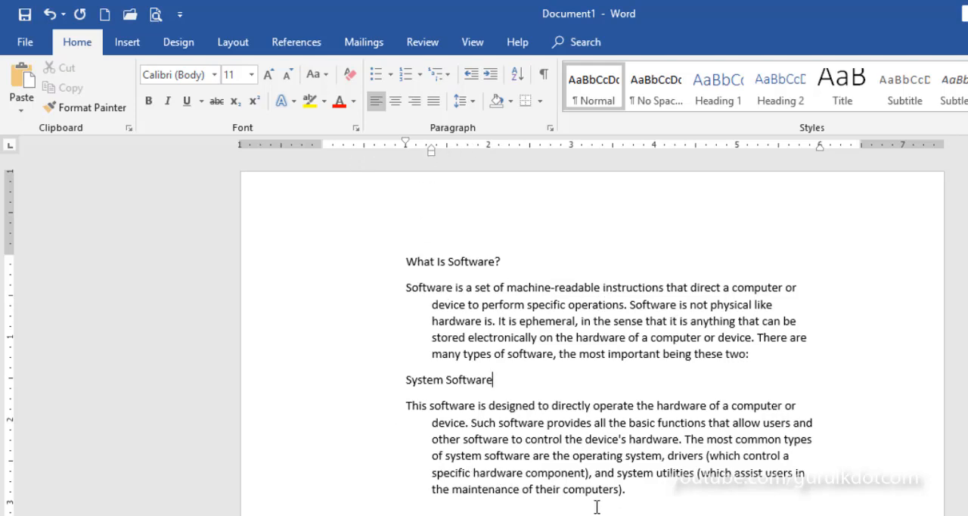
Place the insertion point at the left margin in the blank area below the last paragraph
{"action": "scroll", "coordinate": [444, 313], "scroll_direction": "down", "scroll_amount": 2}
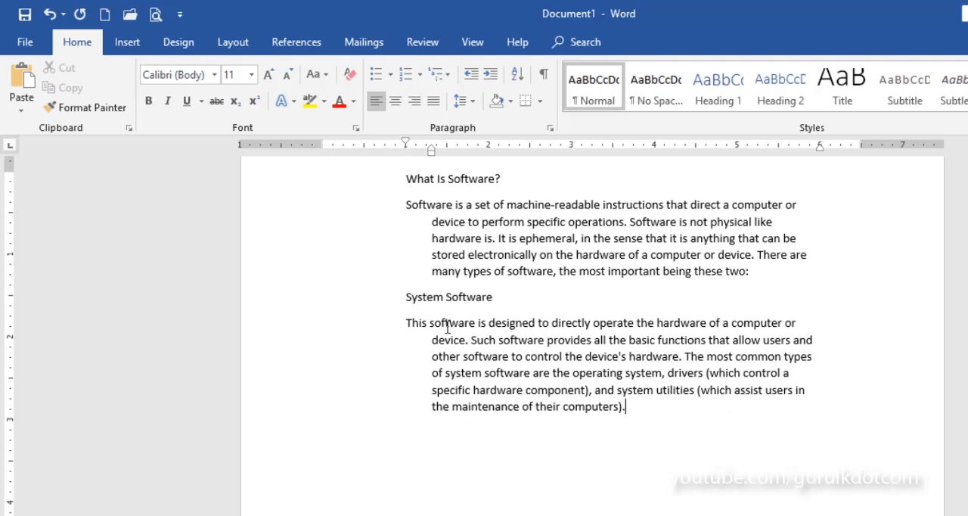
{"action": "double_click", "coordinate": [344, 466]}
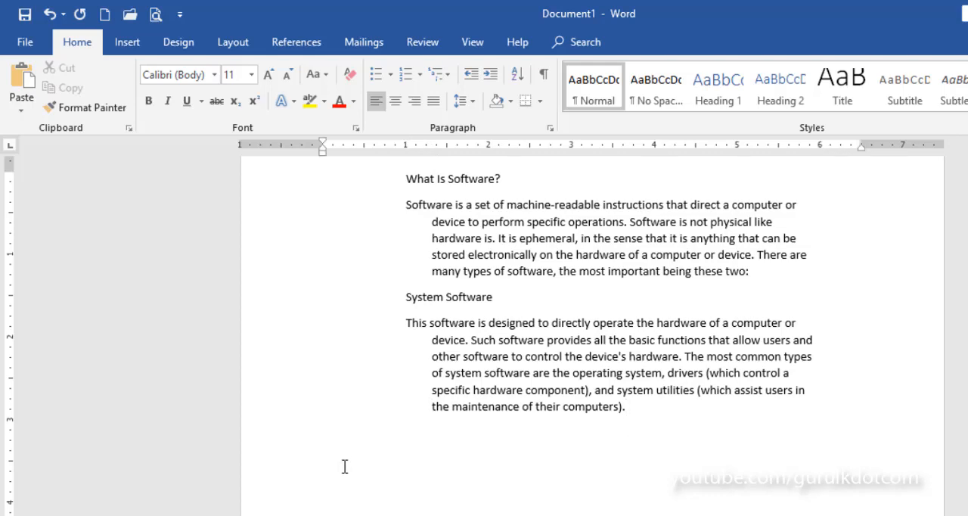